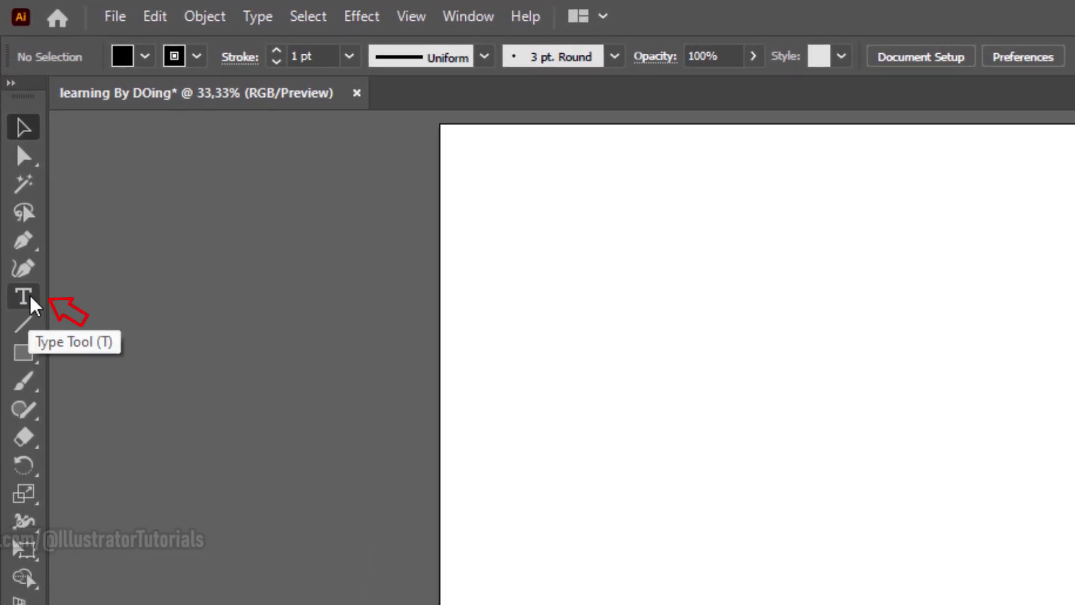
Create a point-type text object with Lorem ipsum placeholder on the artboard.
click(26, 300)
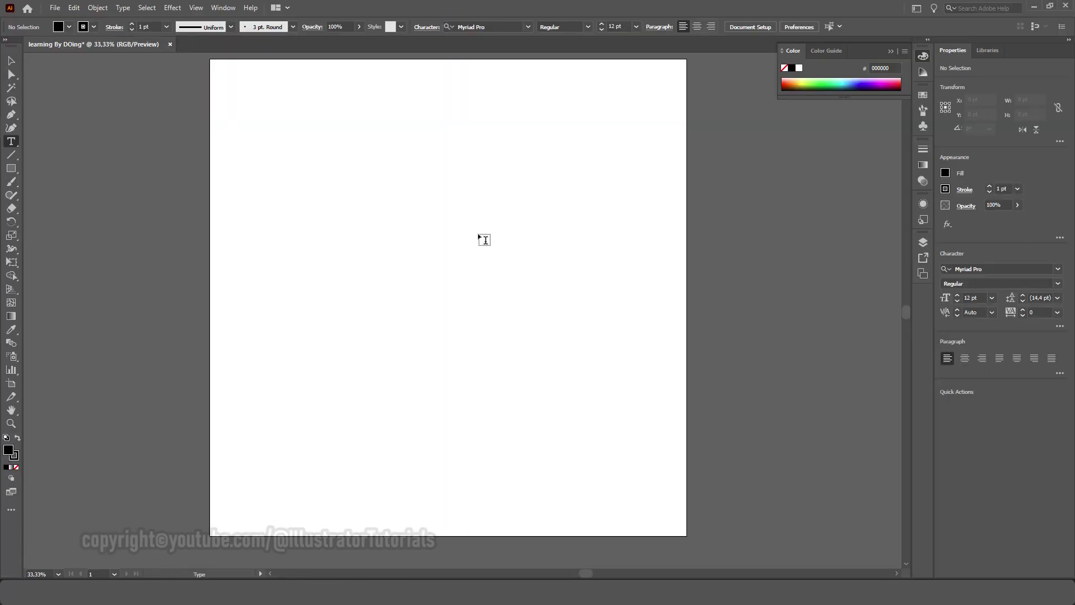
click(424, 221)
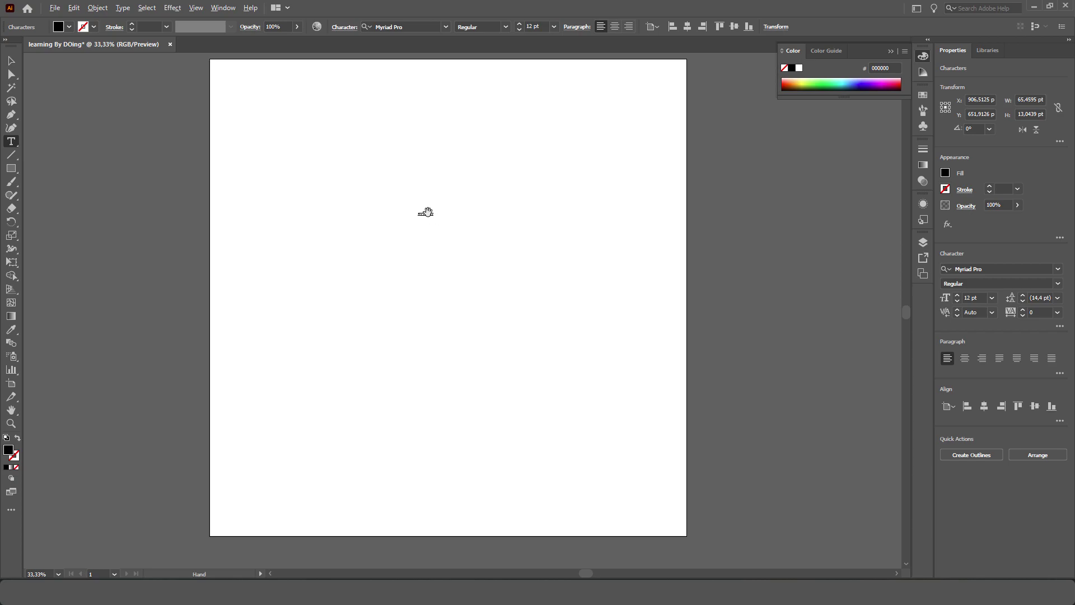
scroll(426, 212, up, 5)
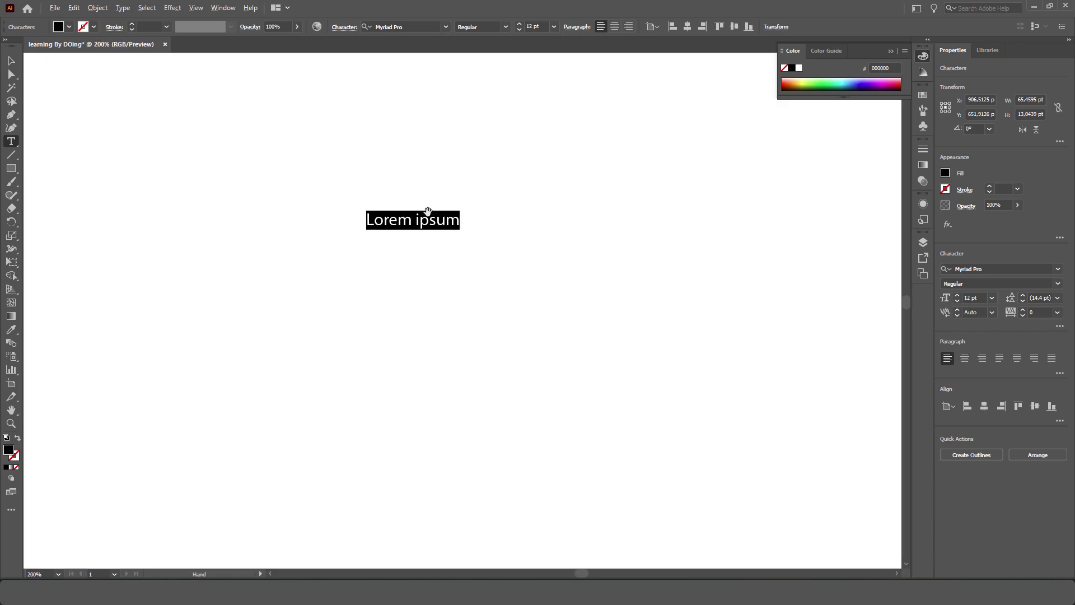
scroll(428, 212, up, 1)
Select and delete the Lorem ipsum placeholder so the text reads 'I love You'.
click(455, 227)
double_click(470, 233)
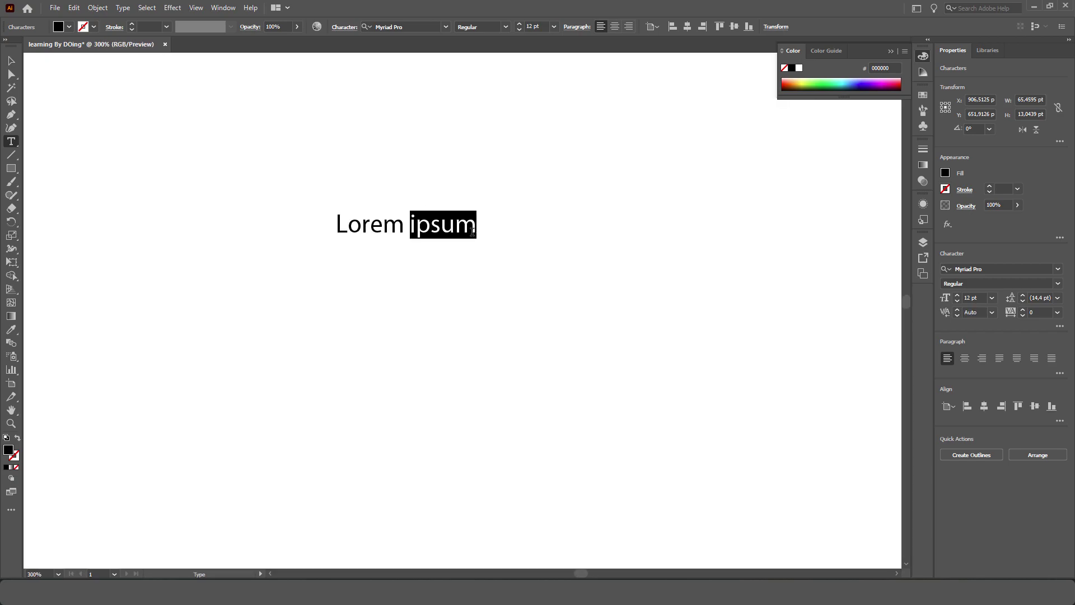
drag(475, 227, 341, 227)
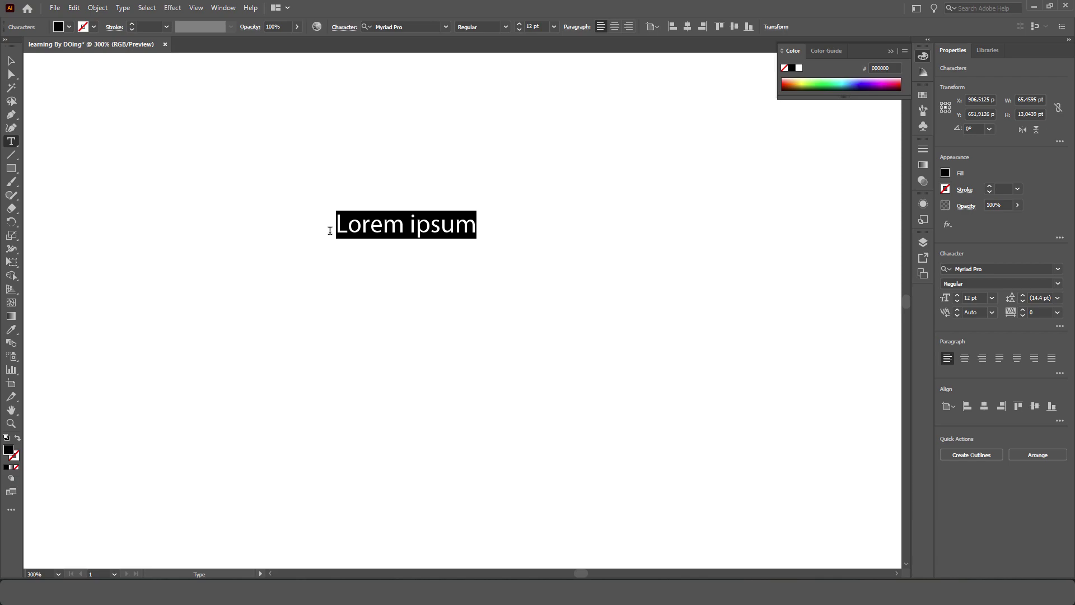
key(BackSpace)
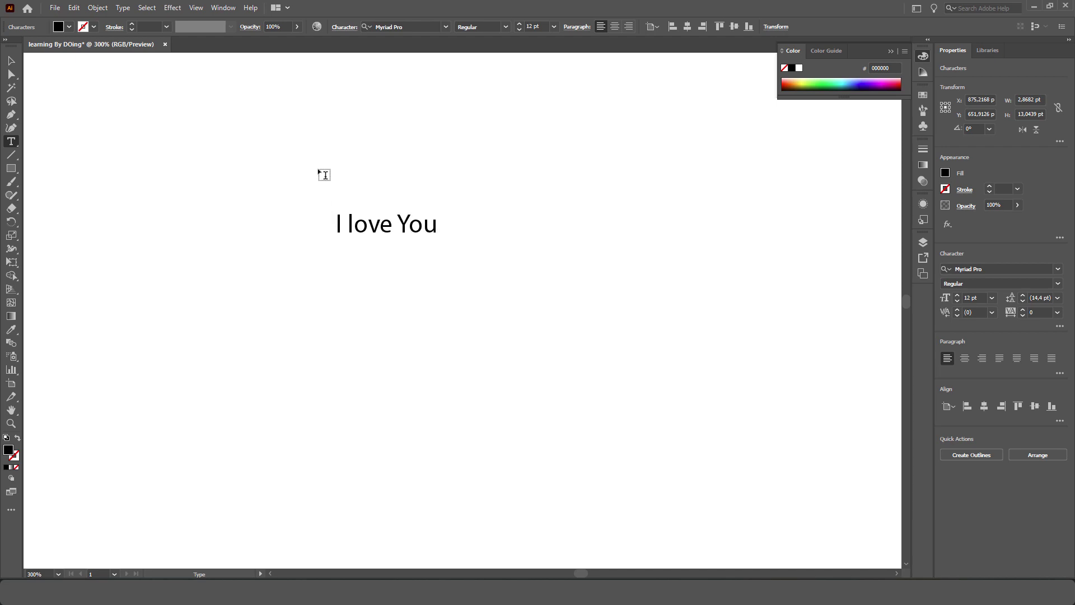
Drag the 'I love You' text's corner handle to enlarge it to about 57 pt.
click(12, 61)
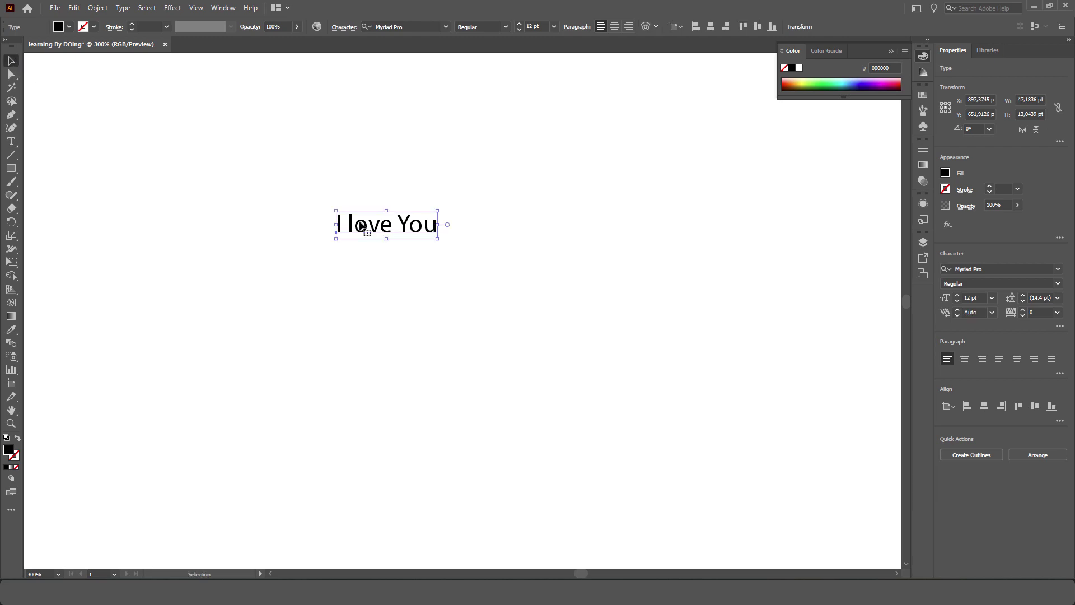
mouse_move(438, 224)
mouse_down()
mouse_move(431, 218)
mouse_move(610, 366)
mouse_up()
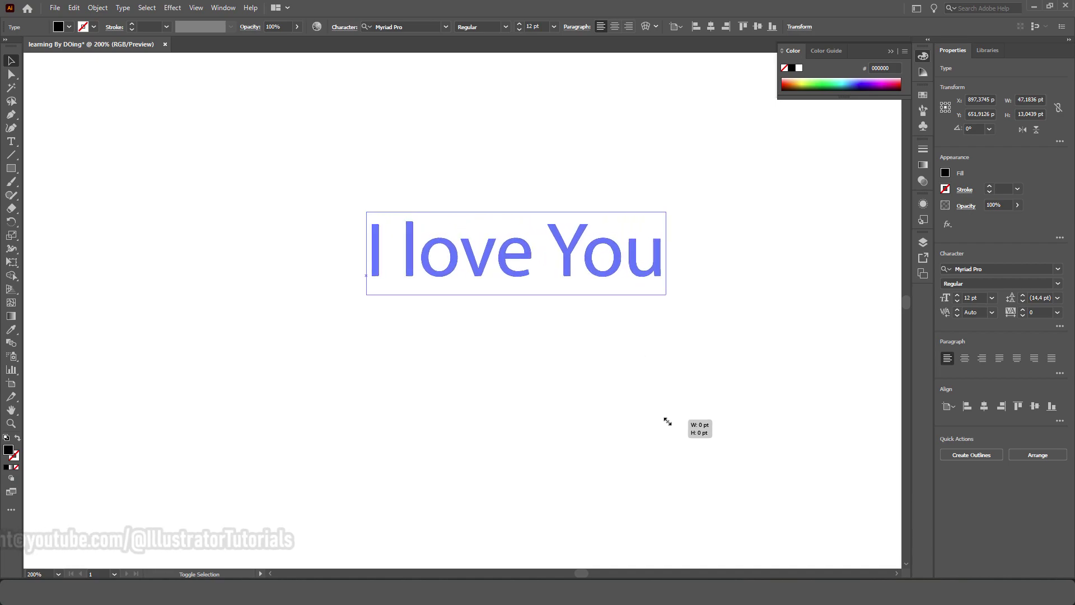
drag(610, 365, 687, 445)
scroll(533, 231, down, 3)
scroll(537, 227, down, 2)
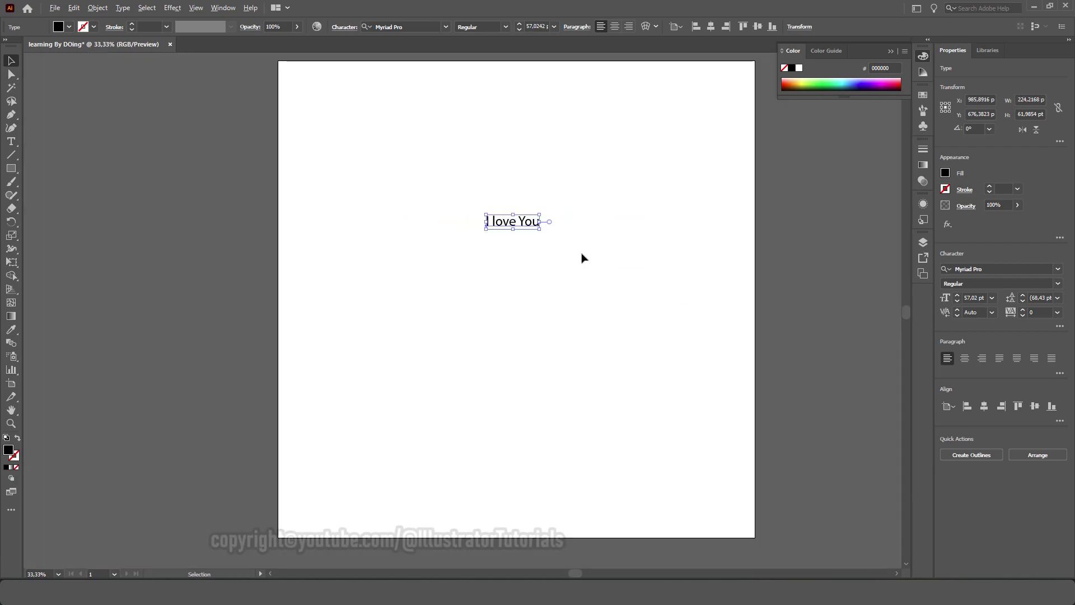